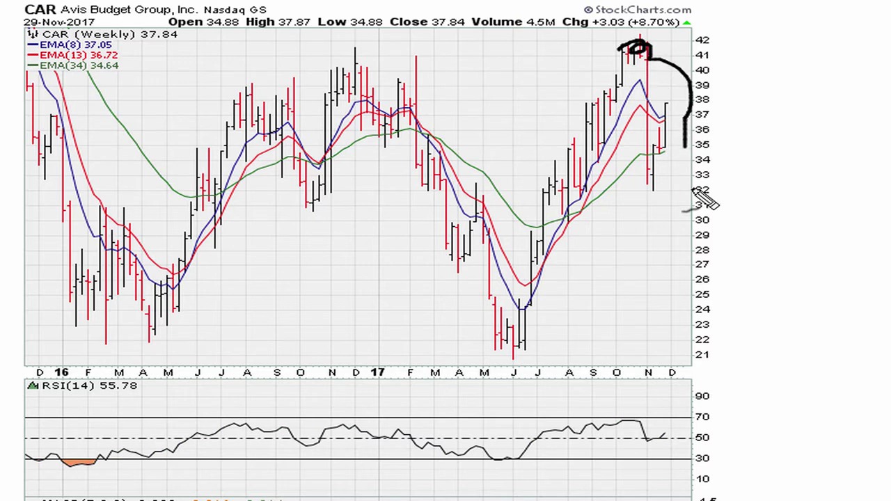
- Draw a black arrow rising from the November 2017 low on the weekly chart and thicken the scribble over the preceding price top
mouse_move(657, 195)
left_mouse_down()
mouse_move(674, 119)
mouse_move(667, 125)
left_mouse_up()
mouse_move(639, 51)
left_mouse_down()
mouse_move(625, 53)
mouse_move(637, 43)
mouse_move(650, 49)
mouse_move(641, 56)
left_mouse_up()
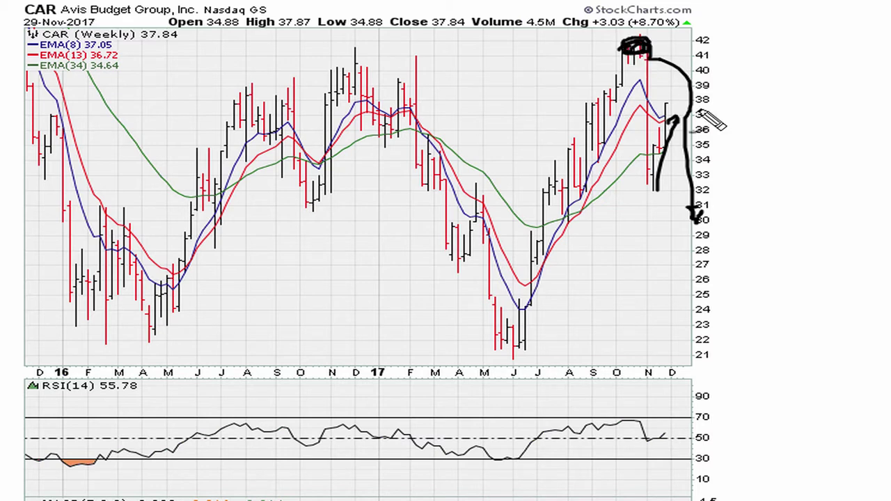
- Erase all drawings from the weekly chart and advance to the monthly CAR chart
key("e")
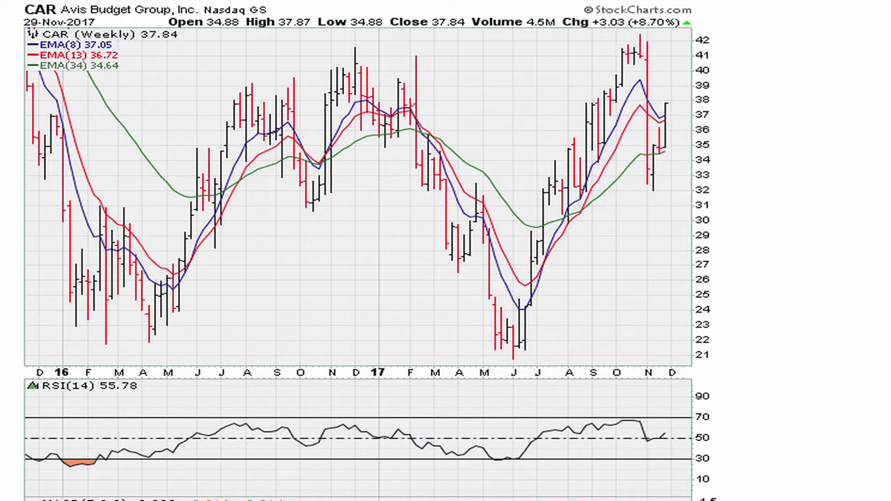
key("Right")
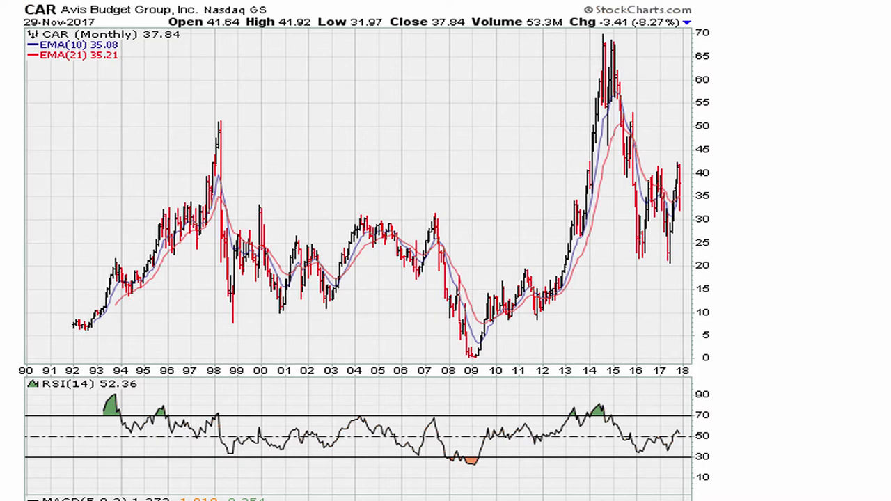
- Draw a black line from the RSI's 2009 low to late 2015 with an arrow at its end, and mark the matching price high and 2016 low
left_click_drag(474, 464, 631, 439)
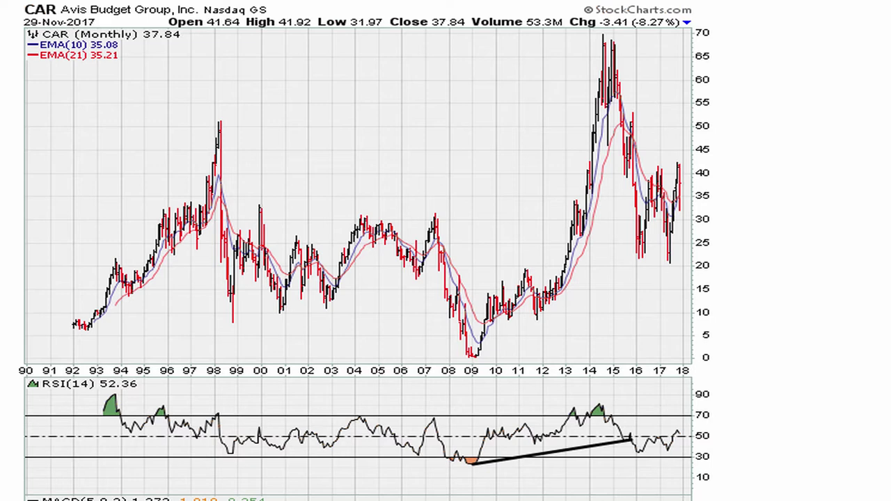
mouse_move(653, 407)
left_mouse_down()
mouse_move(634, 435)
mouse_move(646, 429)
left_mouse_up()
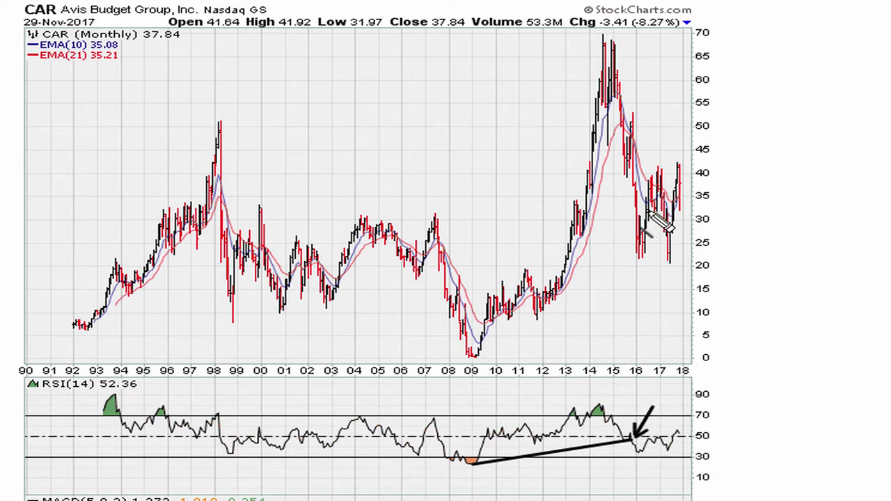
mouse_move(658, 125)
left_mouse_down()
mouse_move(637, 134)
mouse_move(655, 132)
left_mouse_up()
left_click_drag(629, 257, 648, 256)
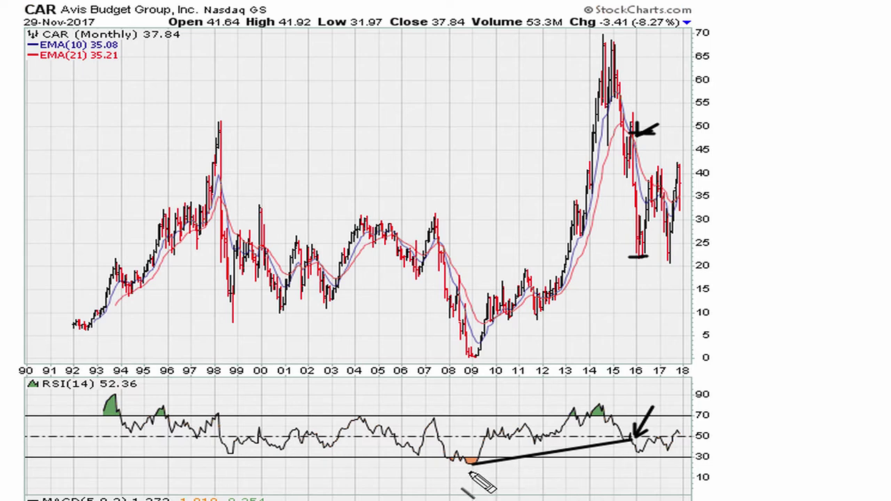
- Extend the black rising RSI line past 2018 and add a black arrow at the latest RSI reading
left_click_drag(474, 463, 726, 426)
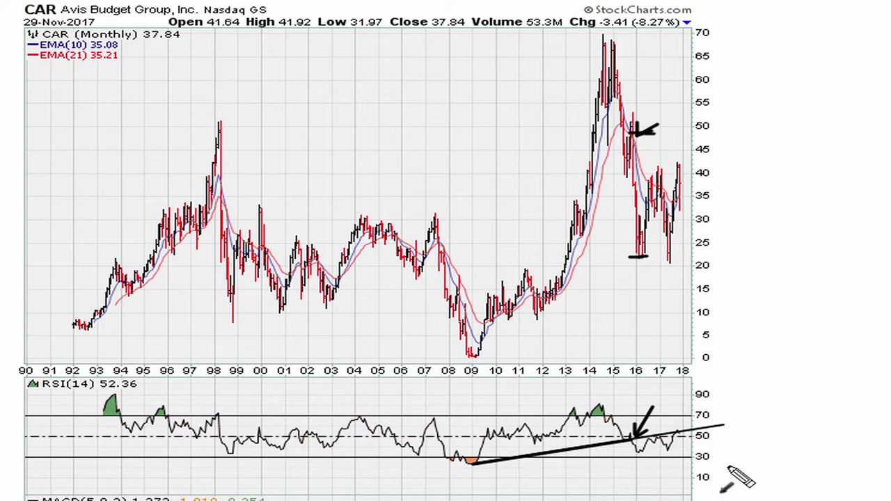
left_click_drag(688, 412, 681, 430)
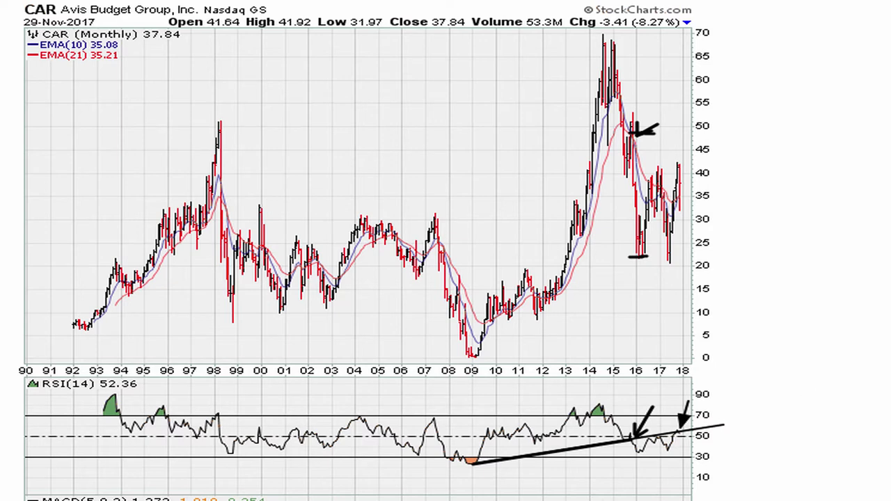
- Erase the black drawings and mark the 1998 price peak near 50 with blue strokes
key("e")
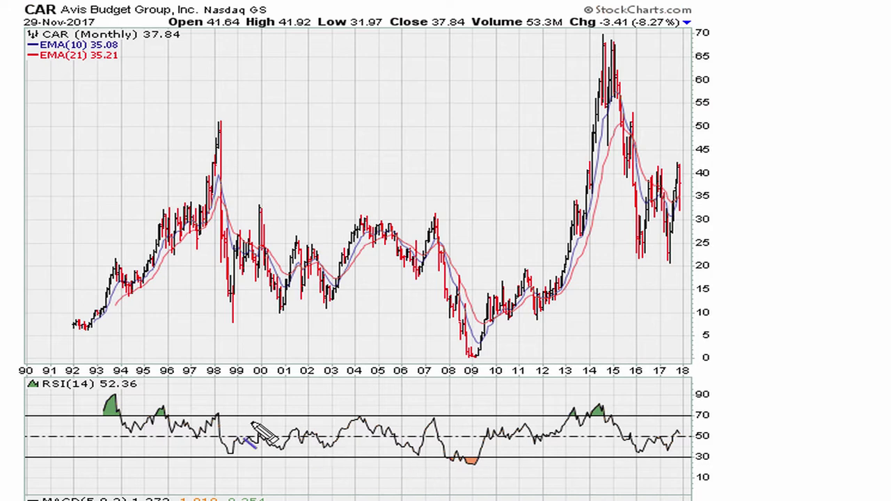
mouse_move(213, 126)
left_mouse_down()
mouse_move(235, 135)
mouse_move(215, 136)
left_mouse_up()
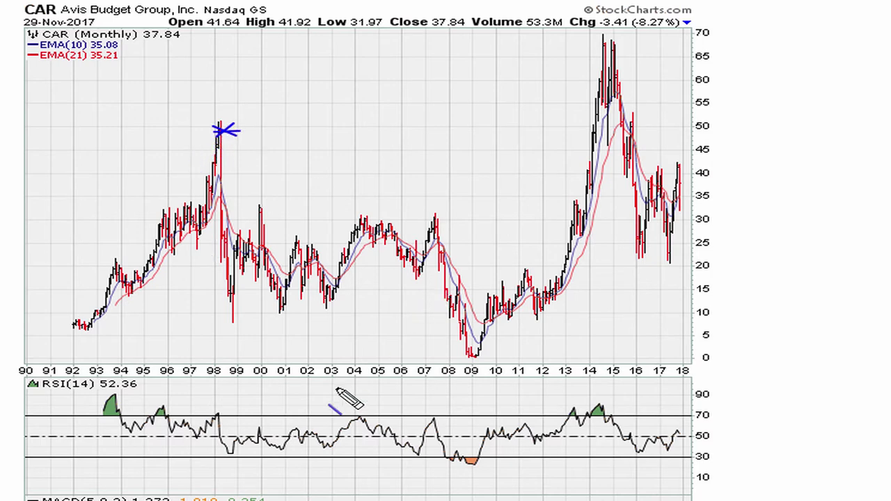
- Draw a blue falling line along the RSI peaks from 1998 to 2013 and box its touches at 1998, 2004, 2007 and 2011
left_click_drag(216, 414, 564, 426)
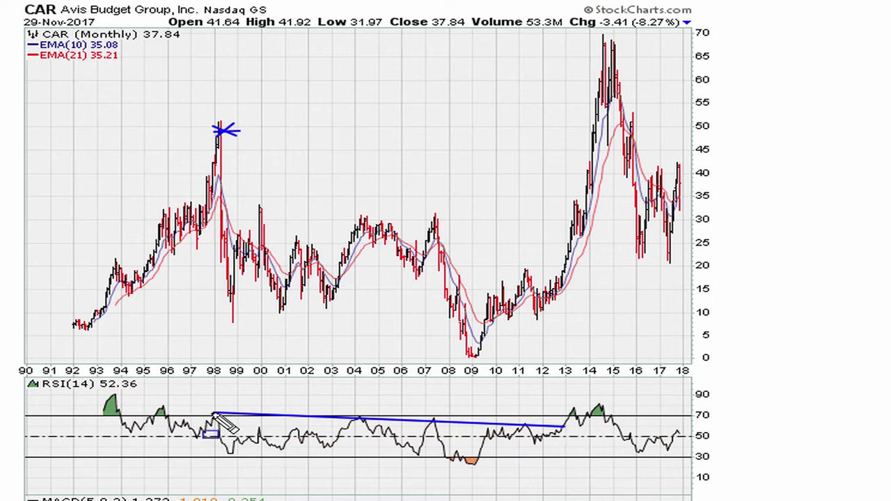
left_click_drag(213, 413, 222, 413)
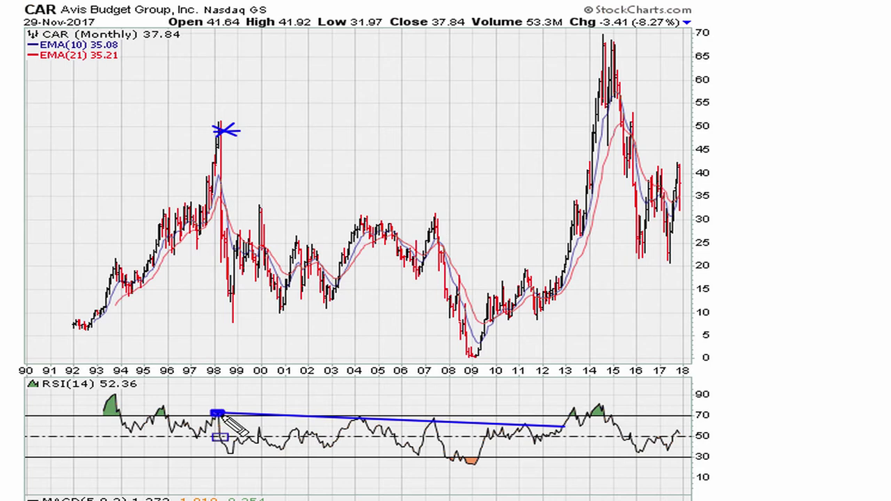
left_click(358, 417)
left_click(433, 419)
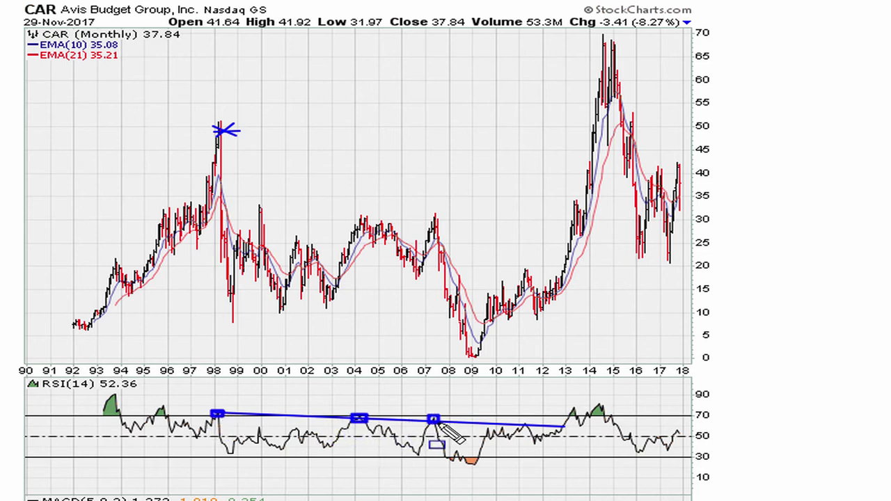
left_click(527, 425)
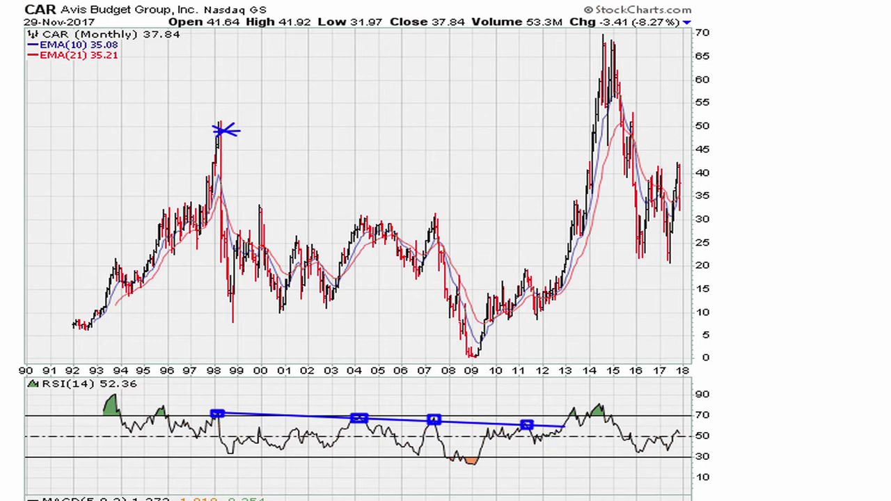
- Mark the early-2013 breakout with blue arrows on the RSI and price, and draw a black arrow following the rally to the 2014 peak
left_click_drag(529, 399, 561, 423)
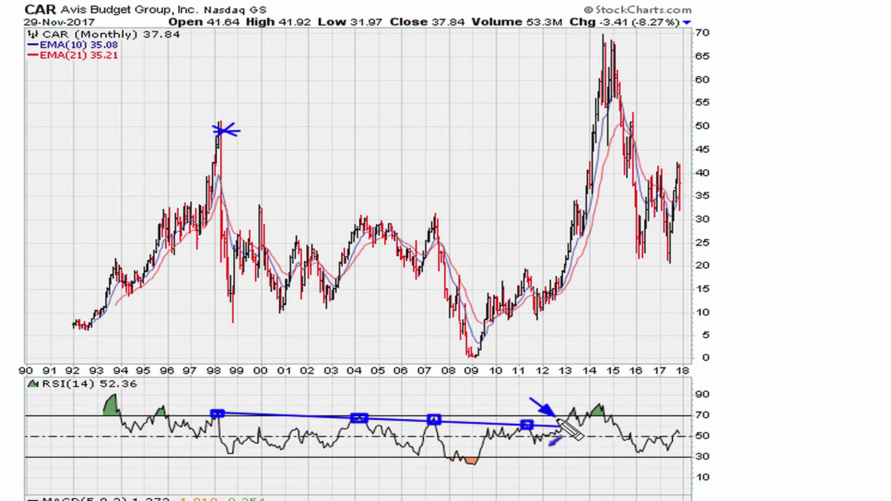
left_click_drag(512, 227, 561, 266)
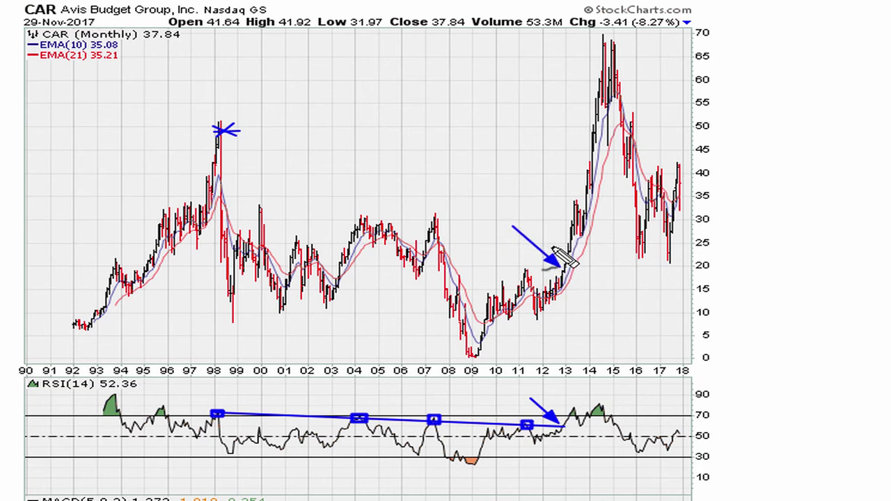
mouse_move(553, 245)
left_mouse_down()
mouse_move(571, 148)
mouse_move(578, 63)
mouse_move(569, 60)
mouse_move(583, 53)
left_mouse_up()
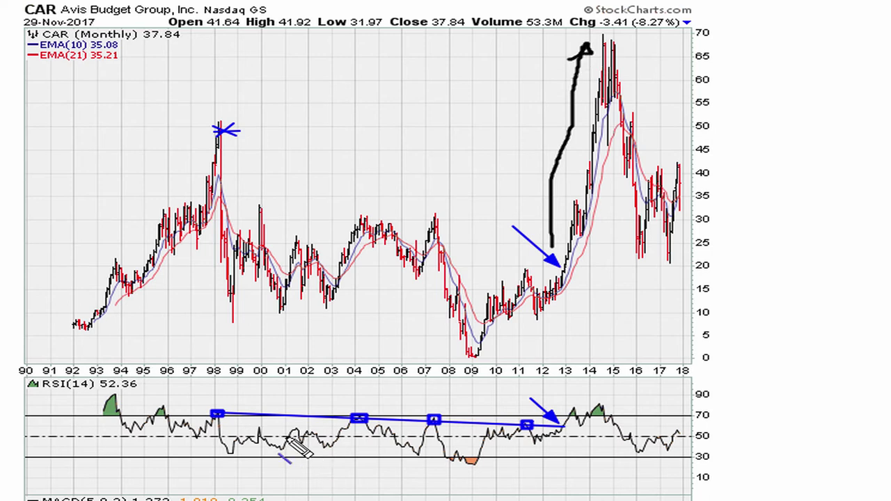
- Extend the blue falling RSI line past 2018 and mark its 2013 retest with blue arrows on both the RSI and the price
left_click_drag(216, 413, 707, 432)
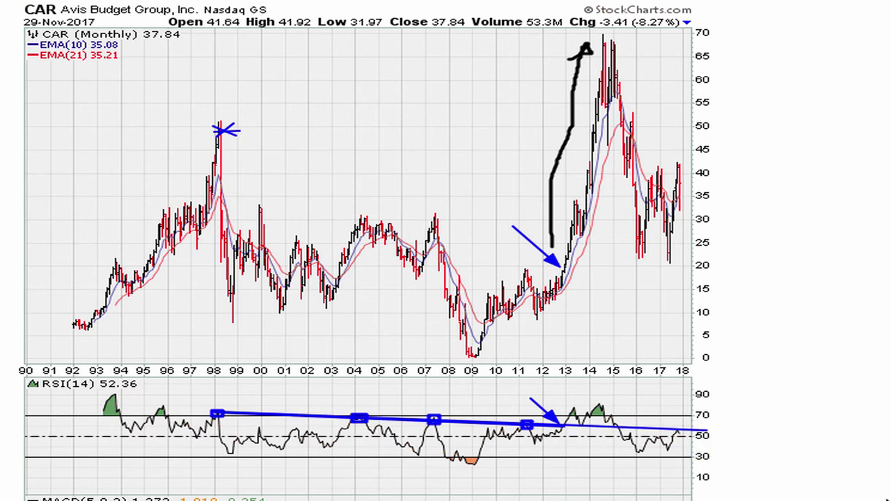
left_click_drag(580, 465, 580, 427)
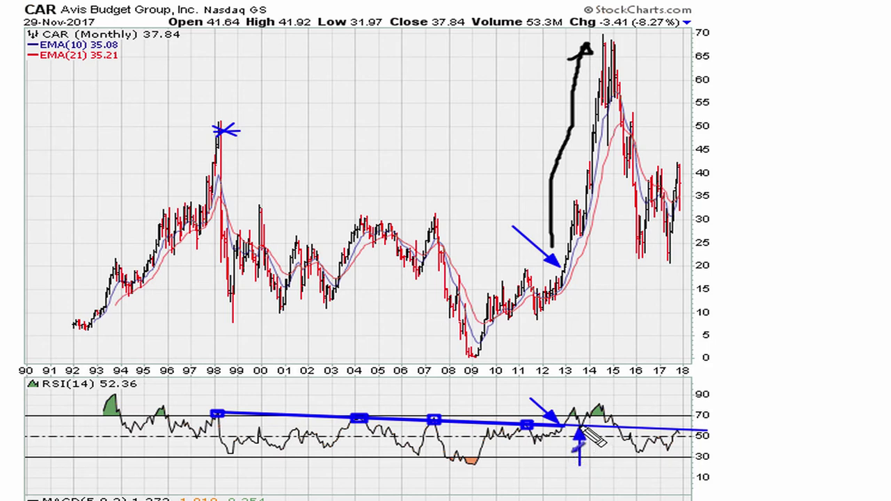
left_click_drag(600, 273, 583, 245)
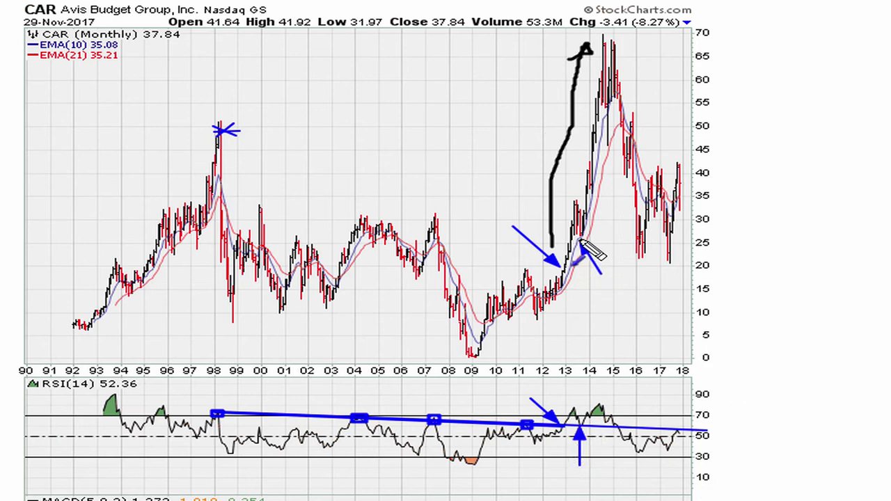
- Add blue arrows at the 2015 break below the RSI line, at the matching price, and at the latest RSI reading
left_click_drag(645, 401, 619, 422)
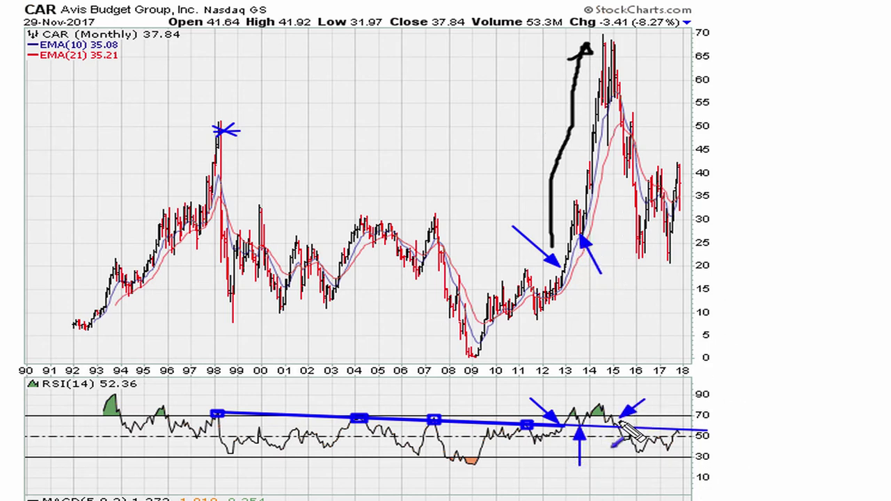
left_click_drag(655, 62, 627, 78)
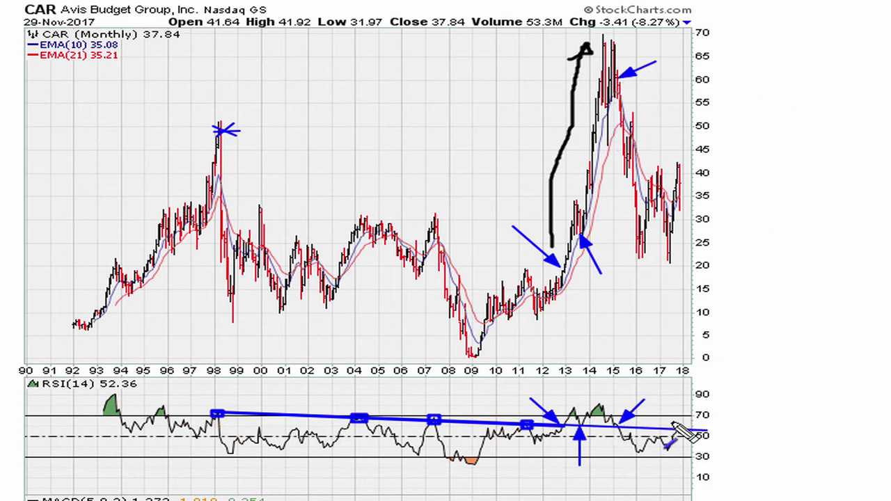
left_click_drag(691, 395, 685, 422)
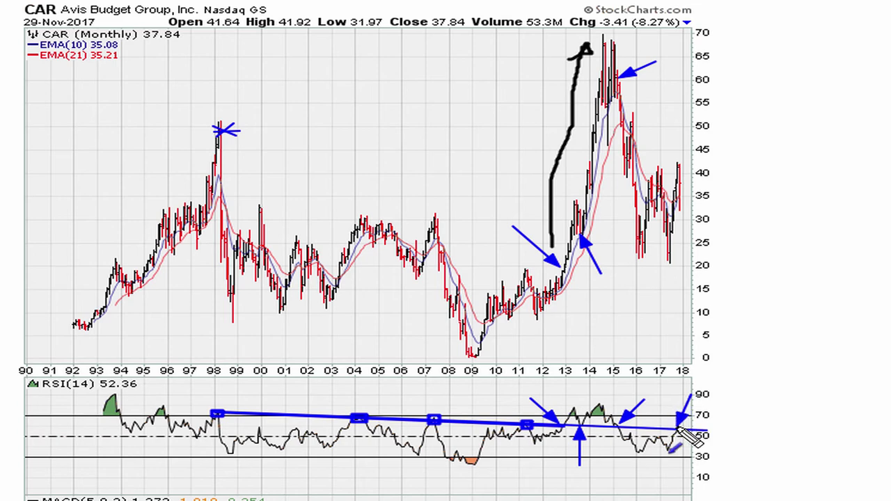
left_click_drag(679, 429, 679, 427)
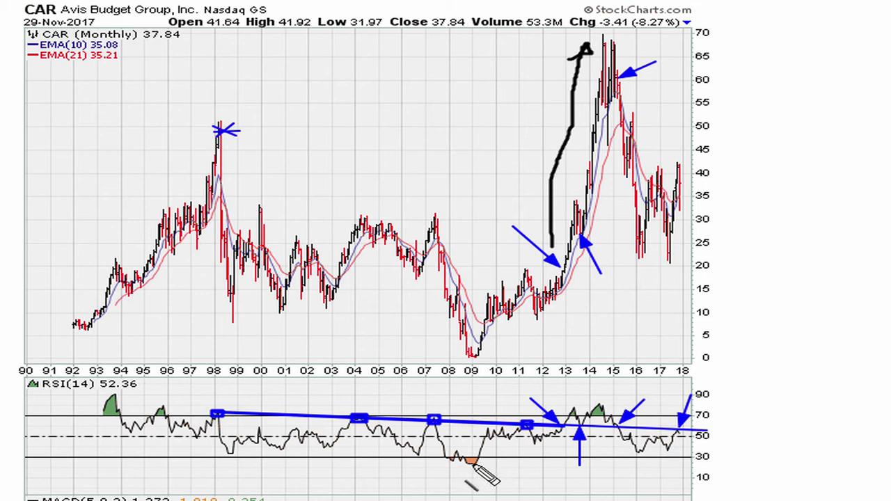
- Draw a black rising line from the RSI's 2009 low past 2018 and point a black arrow at its crossing with the blue line
left_click_drag(474, 463, 703, 428)
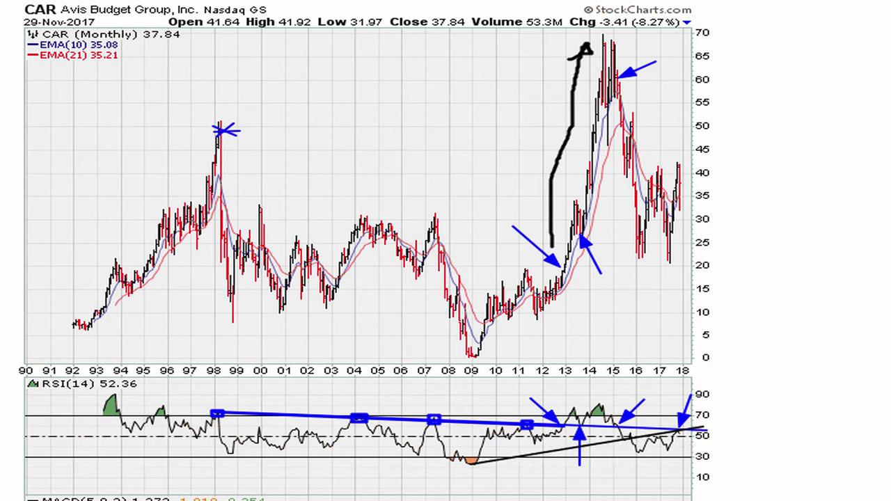
left_click_drag(718, 400, 684, 425)
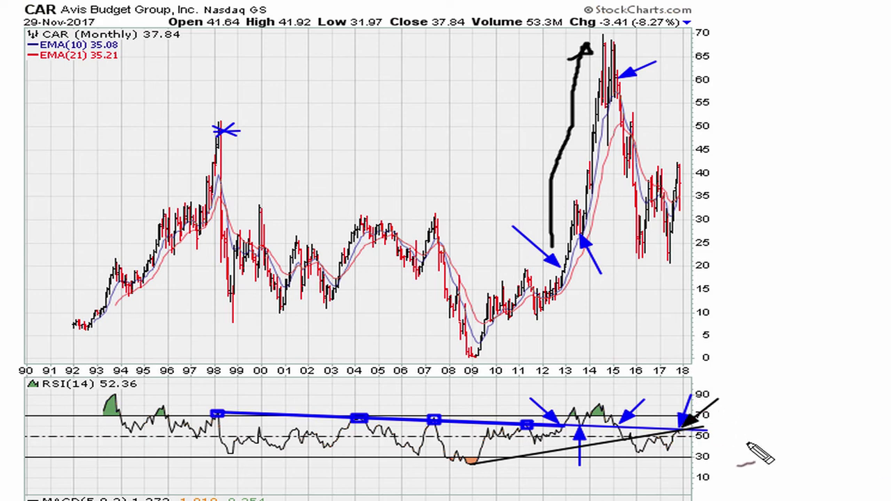
- Sketch two possible RSI paths beyond 2018: a red choppy one ending in a drop and a green one rising towards 90
mouse_move(722, 447)
left_mouse_down()
mouse_move(768, 427)
mouse_move(794, 470)
mouse_move(801, 454)
left_mouse_up()
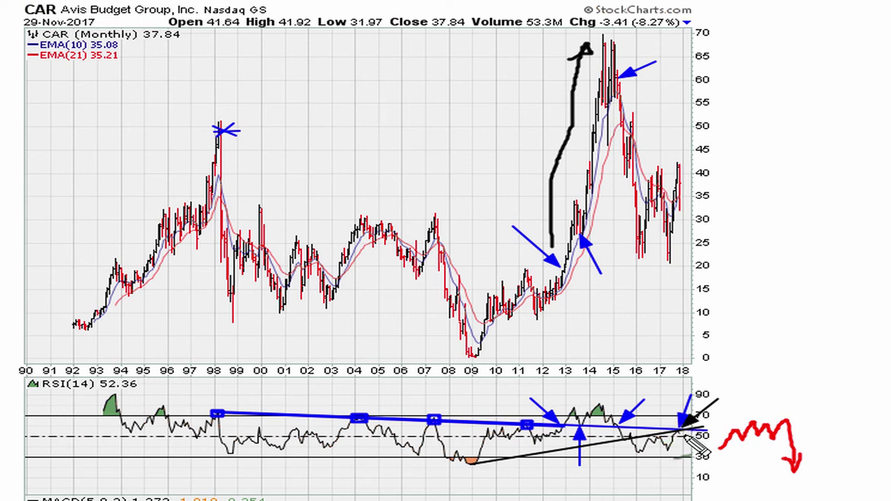
left_click_drag(681, 436, 726, 394)
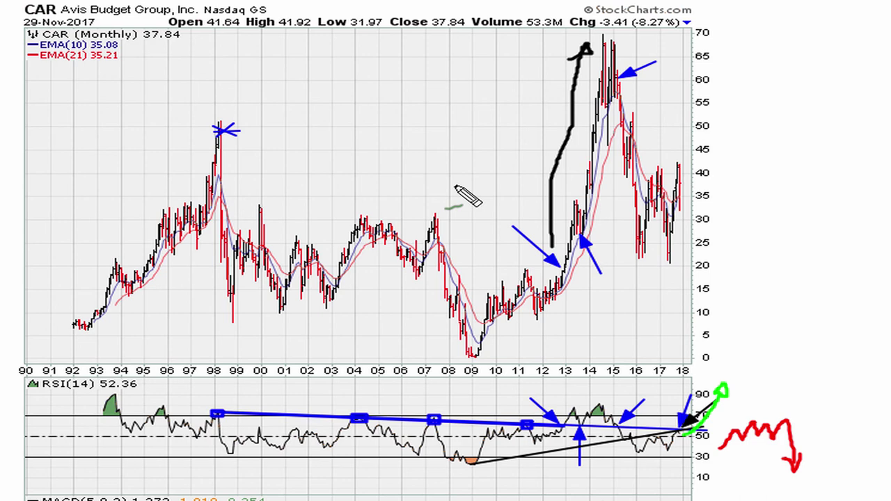
- Box the latest monthly price high, just above 40, with a small blue rectangle
key("ctrl+z")
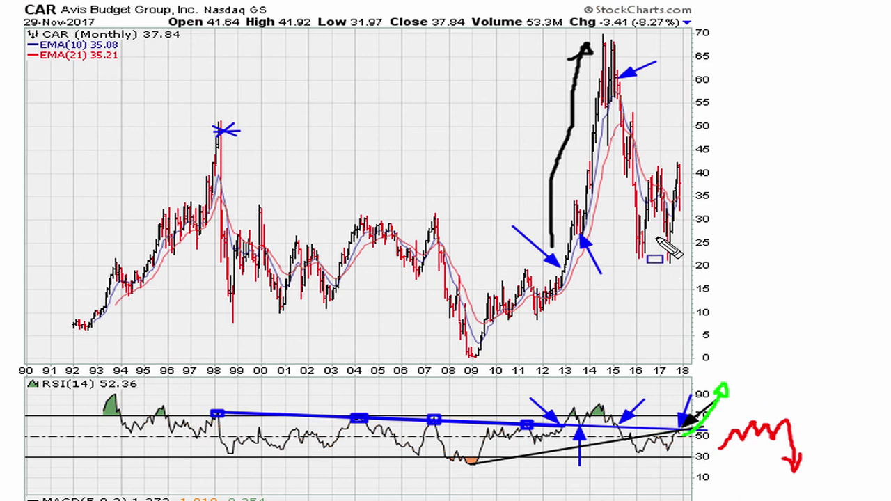
left_click_drag(676, 163, 687, 168)
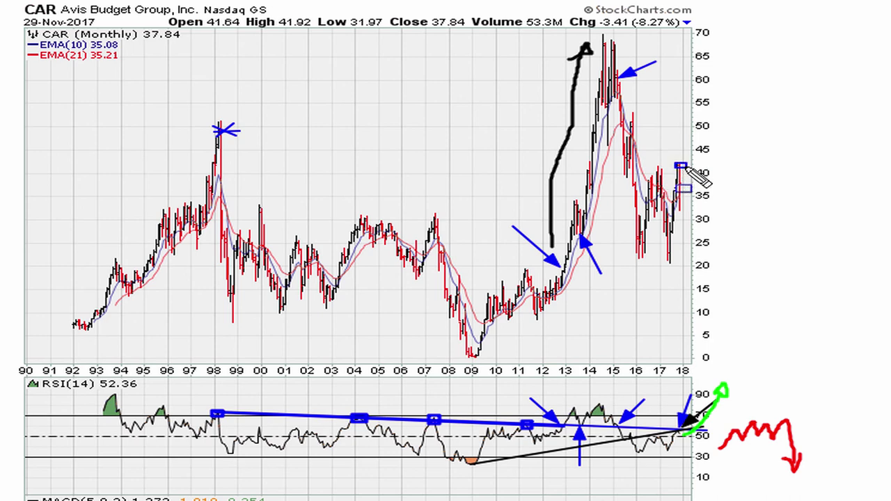